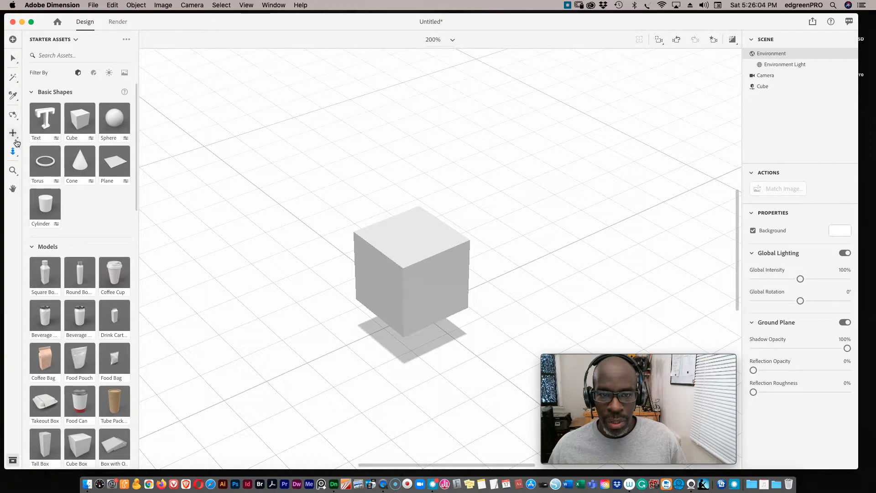
- Raise the cube to about 13.1 cm on the Y axis and drop it back onto the ground plane
{"action": "left_click", "coordinate": [13, 57]}
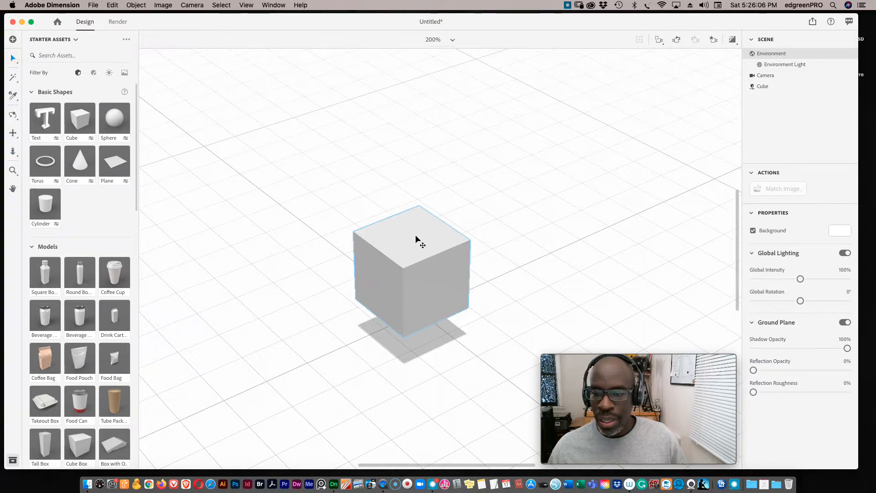
{"action": "left_click", "coordinate": [423, 255]}
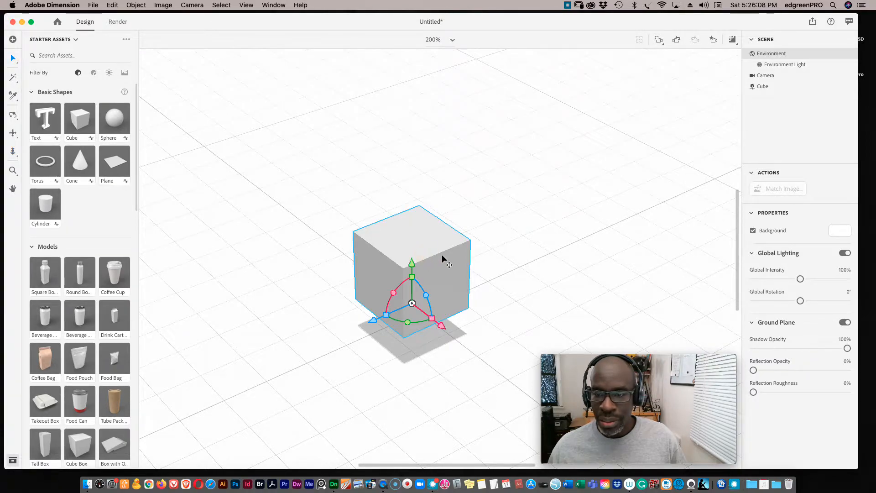
{"action": "left_click_drag", "start_coordinate": [412, 263], "coordinate": [662, 275]}
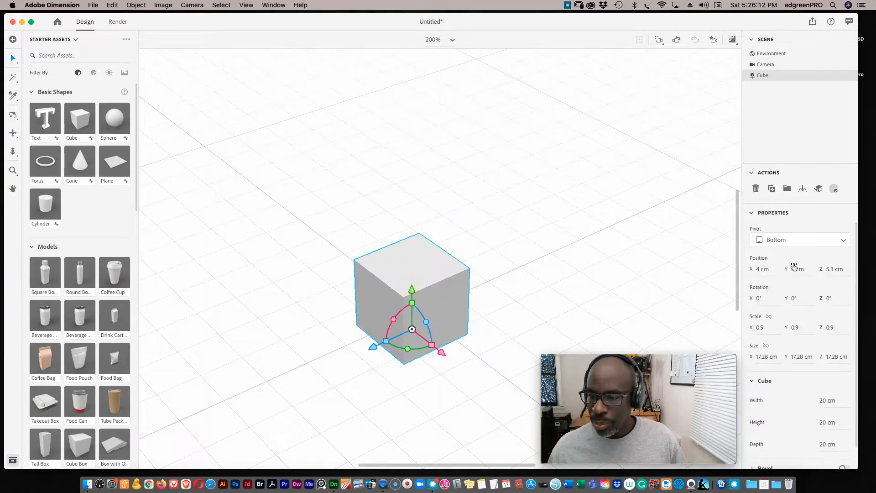
{"action": "left_click_drag", "start_coordinate": [412, 290], "coordinate": [412, 238]}
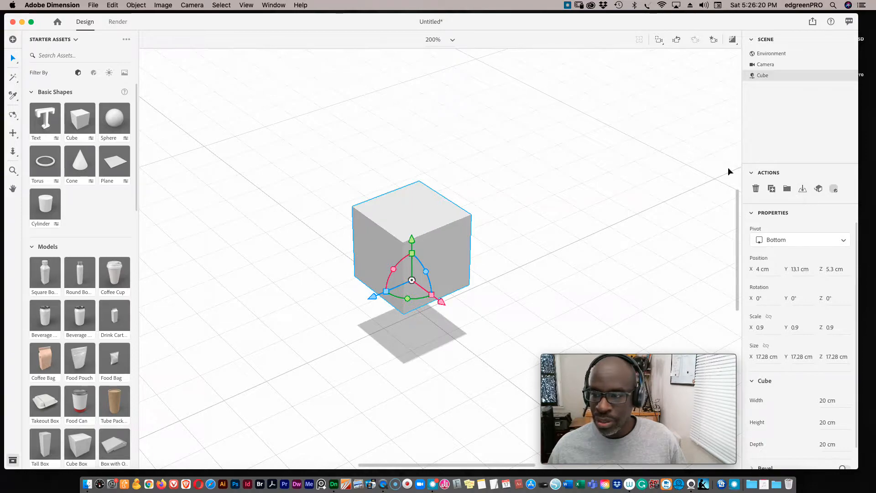
{"action": "left_click", "coordinate": [804, 189]}
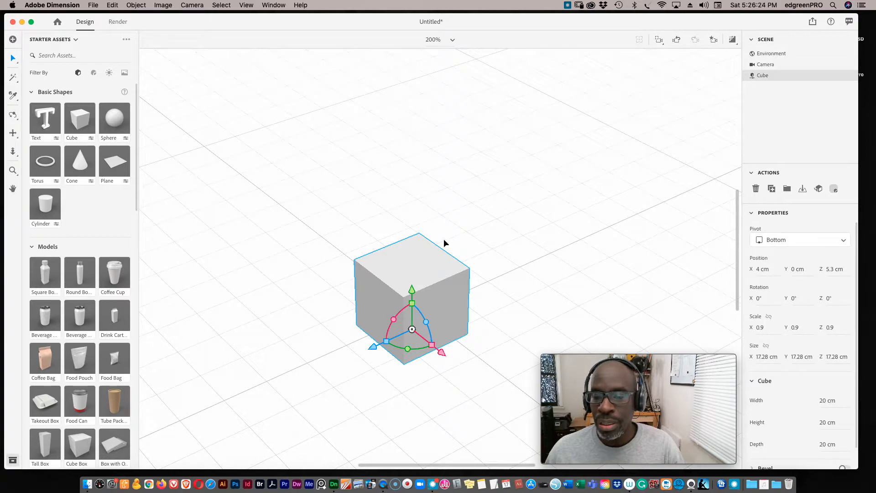
- Delete the cube from the scene
{"action": "left_click", "coordinate": [13, 115]}
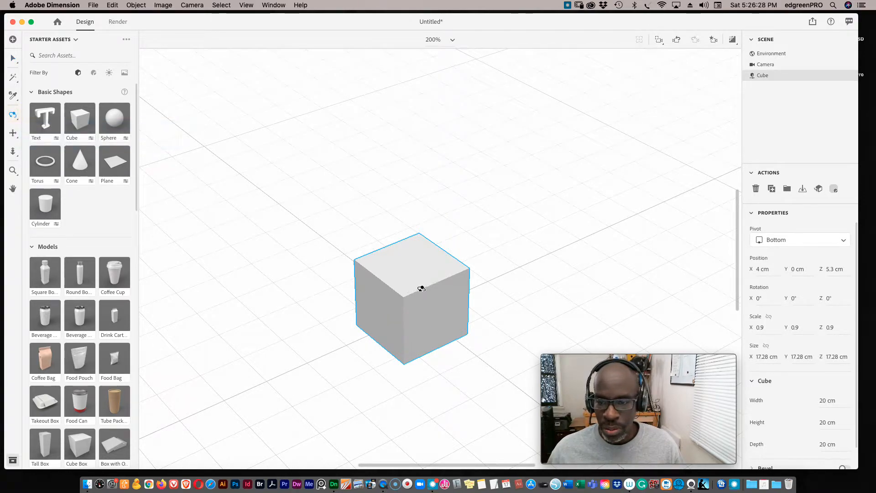
{"action": "left_click_drag", "start_coordinate": [410, 284], "coordinate": [411, 257]}
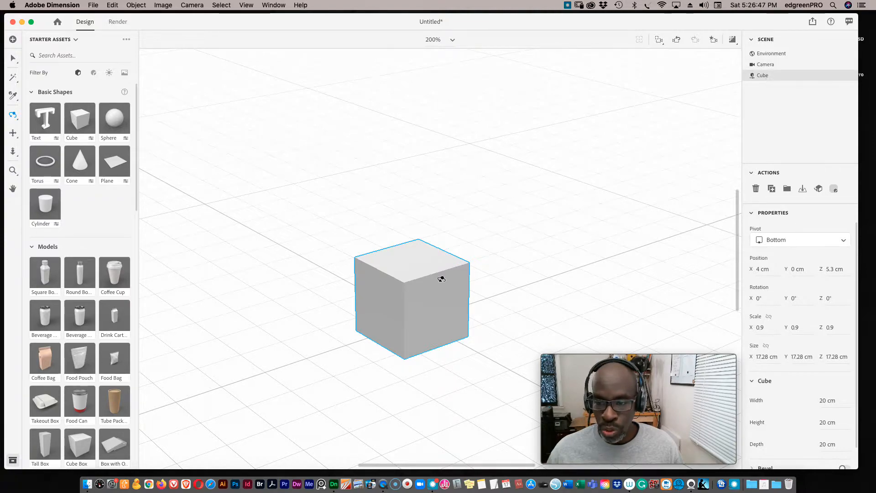
{"action": "left_click", "coordinate": [13, 58]}
{"action": "left_click", "coordinate": [388, 262]}
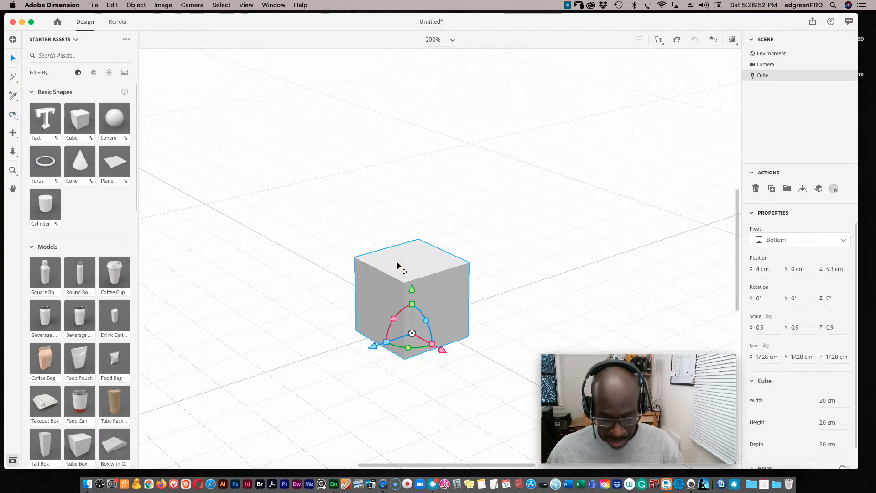
{"action": "key", "text": "Delete"}
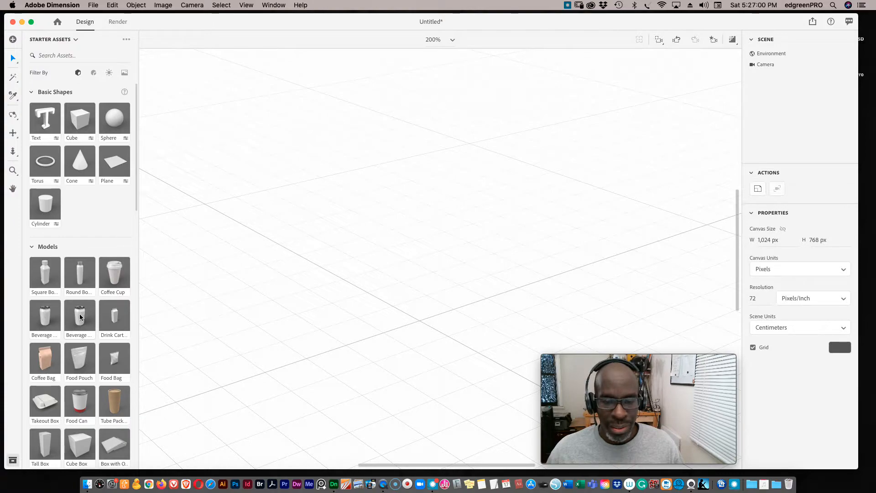
- Add the second Beverage Can starter model to the scene near the centre of the ground grid
{"action": "left_click_drag", "start_coordinate": [79, 317], "coordinate": [400, 296]}
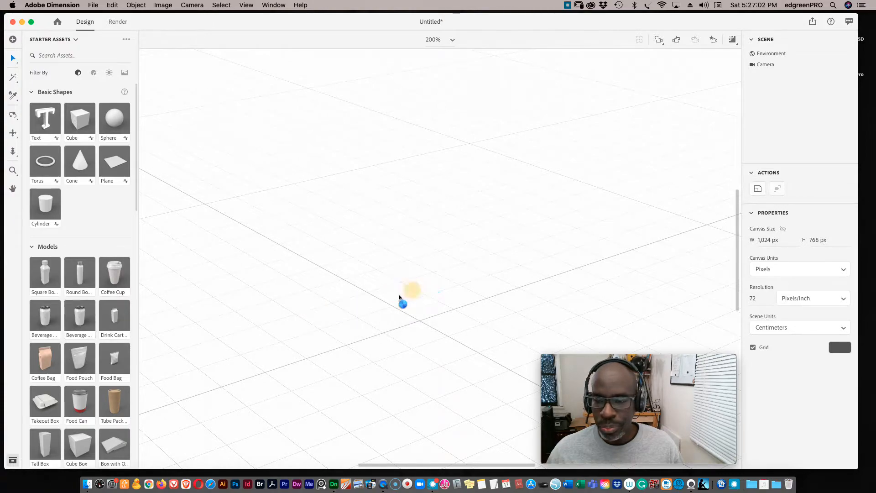
{"action": "left_click_drag", "start_coordinate": [420, 255], "coordinate": [425, 285]}
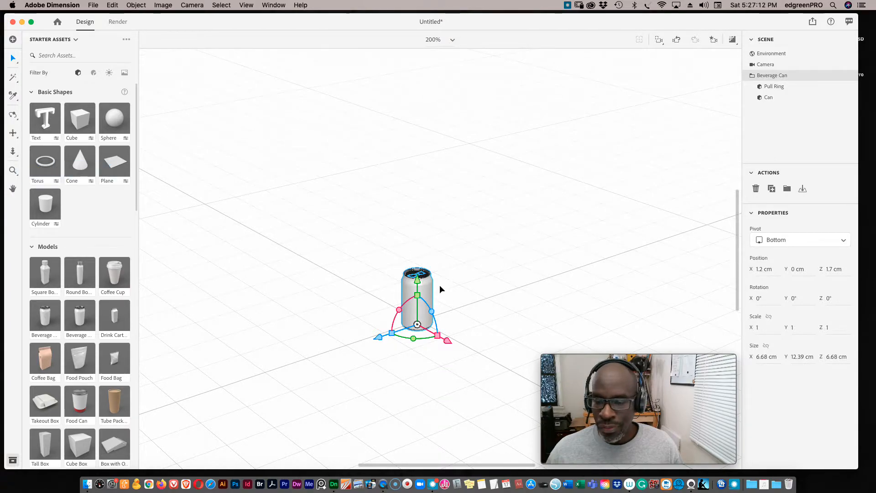
{"action": "scroll", "coordinate": [437, 284], "scroll_direction": "up", "scroll_amount": 5}
{"action": "scroll", "coordinate": [438, 284], "scroll_direction": "up", "scroll_amount": 2}
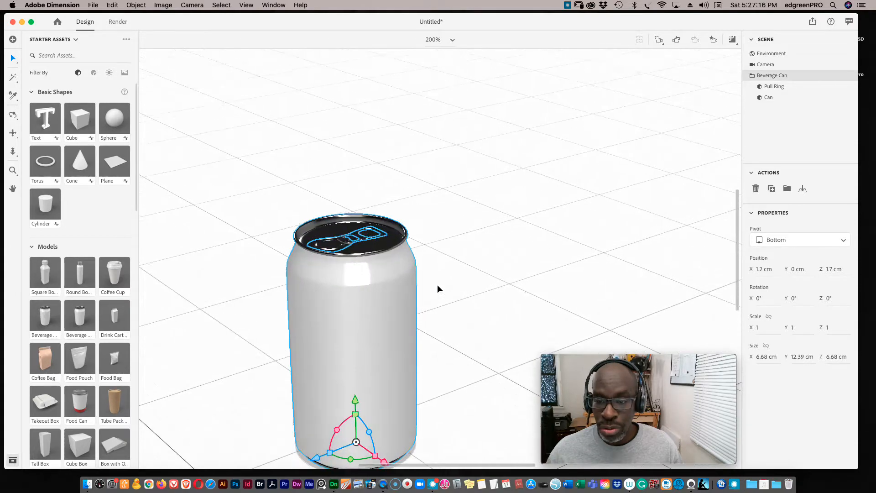
{"action": "left_click", "coordinate": [443, 275]}
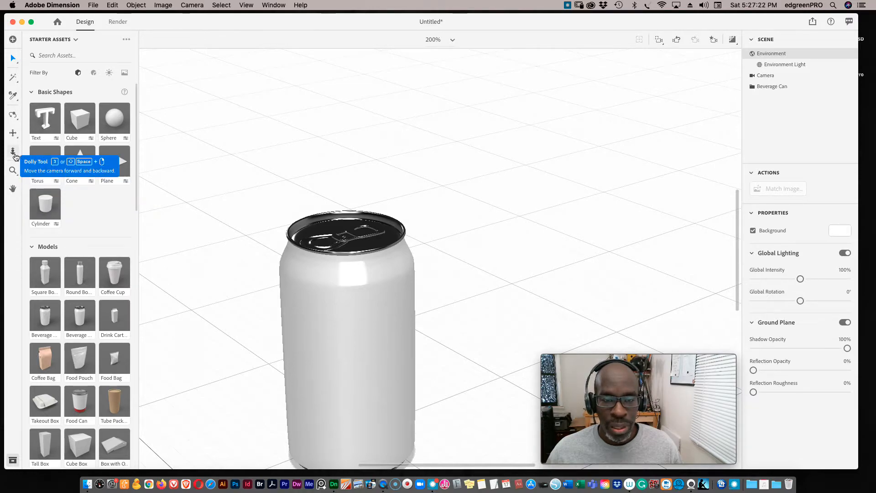
- Rename the Beverage Can group to MyCan
{"action": "left_click", "coordinate": [13, 133]}
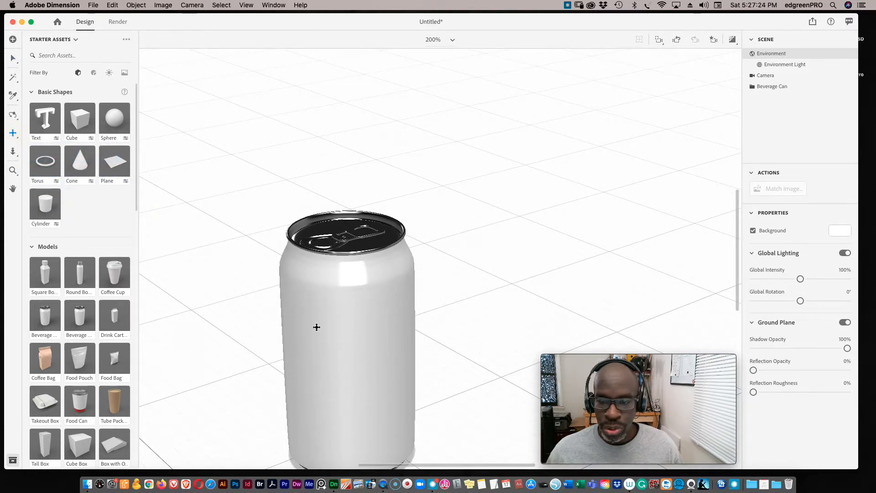
{"action": "left_click_drag", "start_coordinate": [338, 340], "coordinate": [407, 275]}
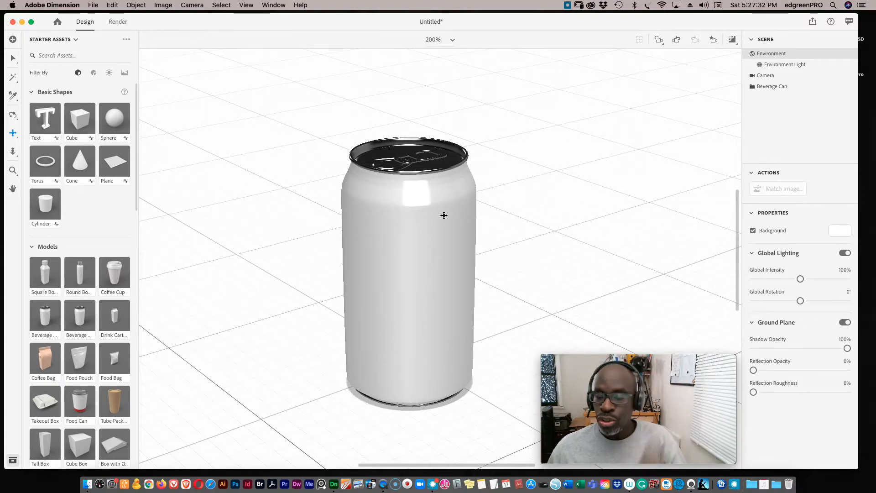
{"action": "left_click", "coordinate": [13, 58]}
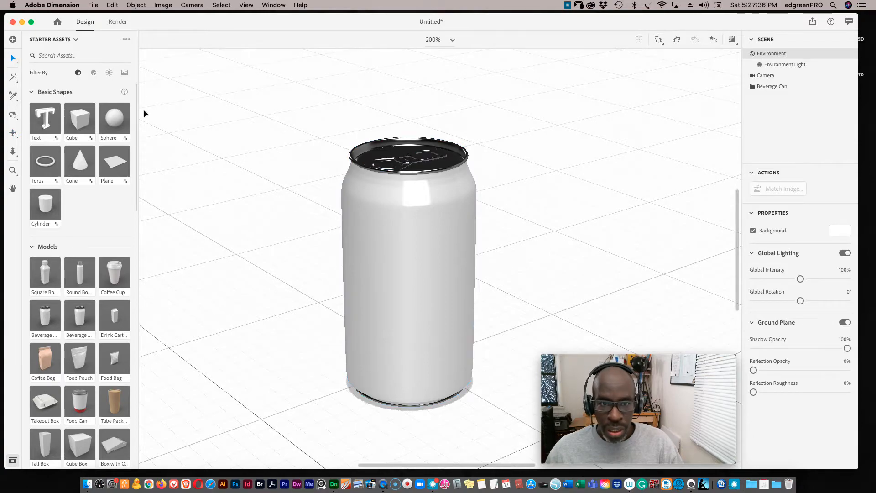
{"action": "left_click", "coordinate": [407, 225]}
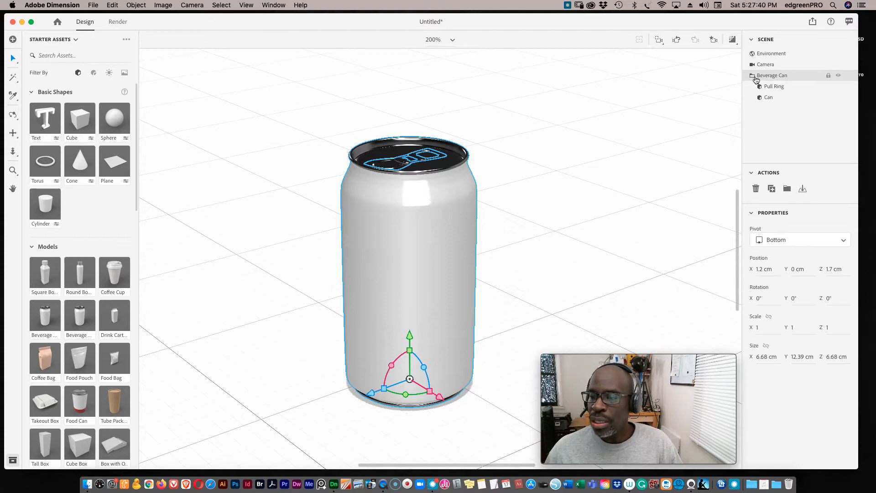
{"action": "double_click", "coordinate": [774, 76]}
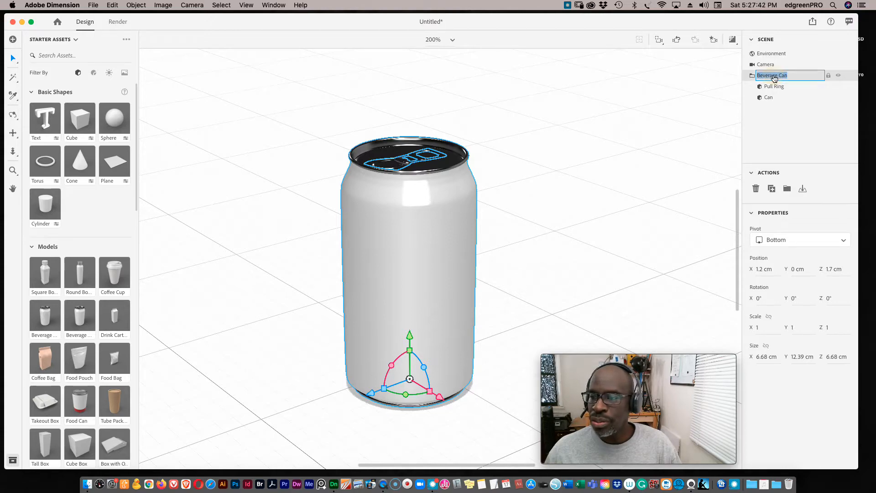
{"action": "type", "text": "MyCan"}
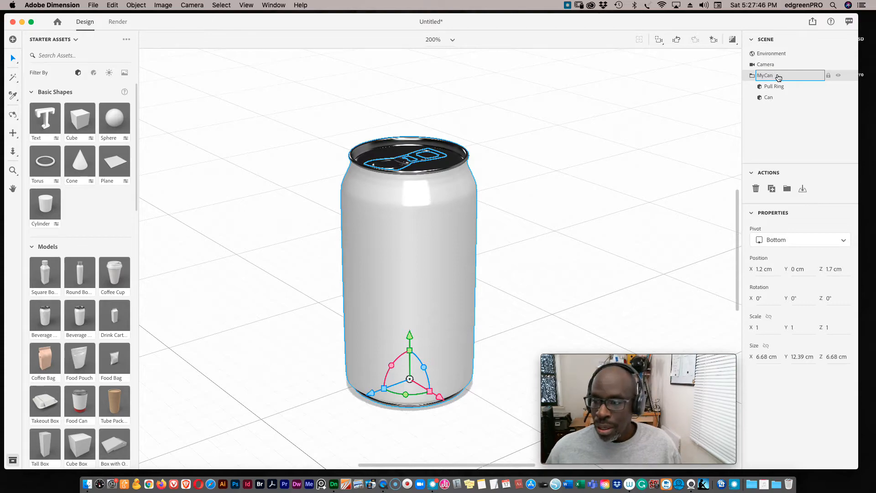
{"action": "key", "text": "Return"}
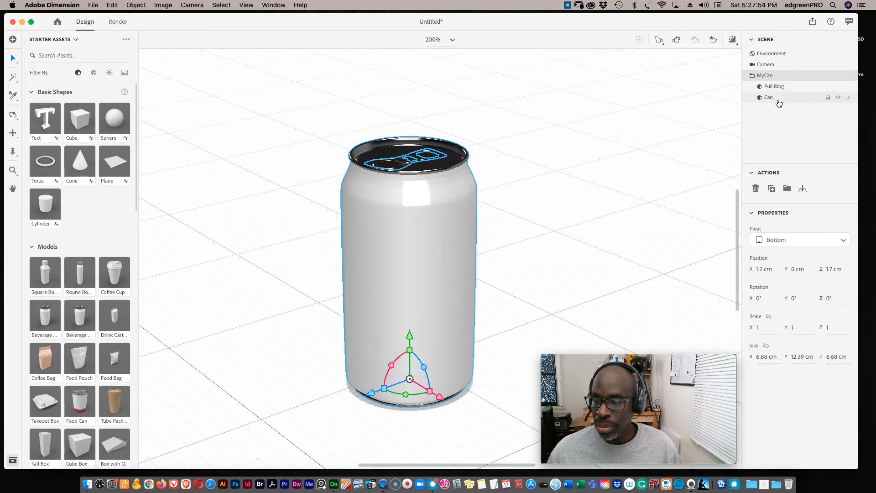
- Hide the Can part inside the MyCan group and show it again
{"action": "left_click", "coordinate": [838, 99]}
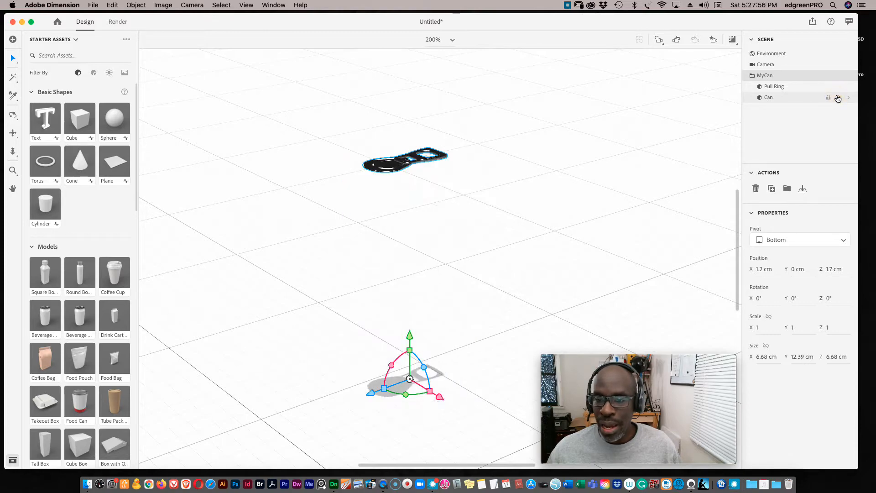
{"action": "left_click", "coordinate": [448, 181]}
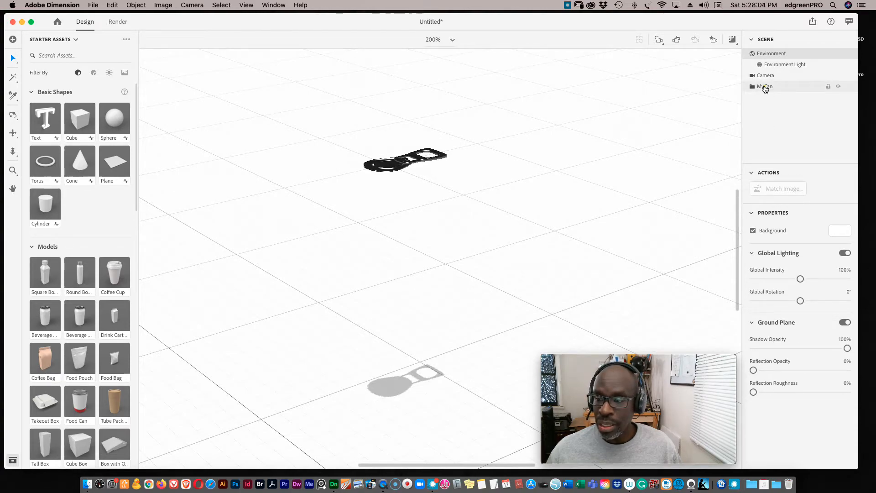
{"action": "left_click", "coordinate": [765, 88]}
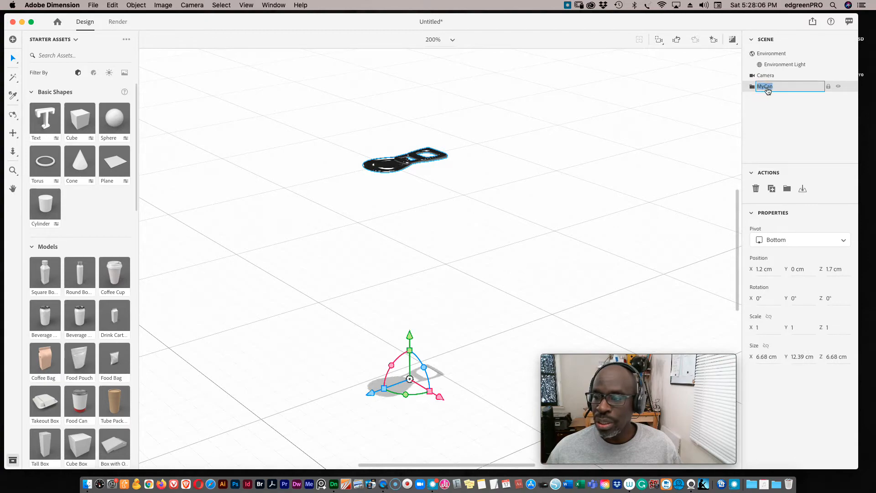
{"action": "left_click", "coordinate": [752, 87]}
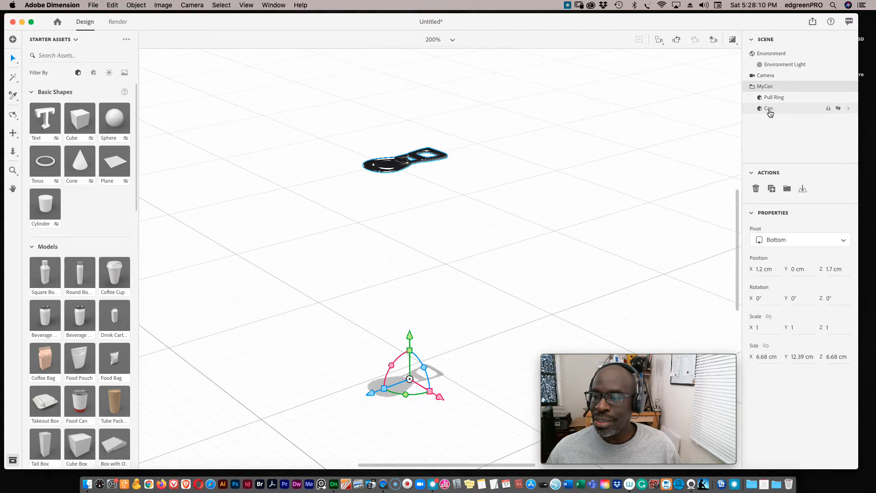
{"action": "left_click", "coordinate": [838, 108]}
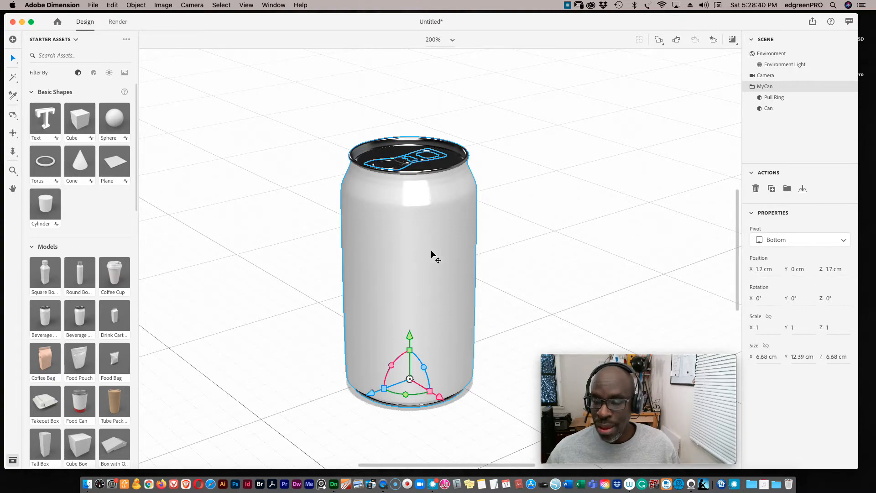
- Raise MyCan about 3.6 cm above the ground and set its Y position back to 0
{"action": "left_click_drag", "start_coordinate": [410, 338], "coordinate": [438, 283]}
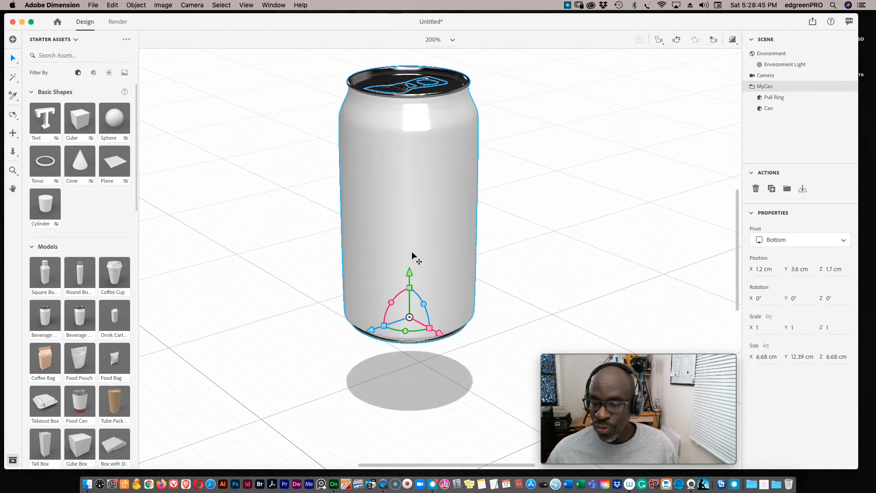
{"action": "left_click", "coordinate": [802, 270]}
{"action": "type", "text": "0"}
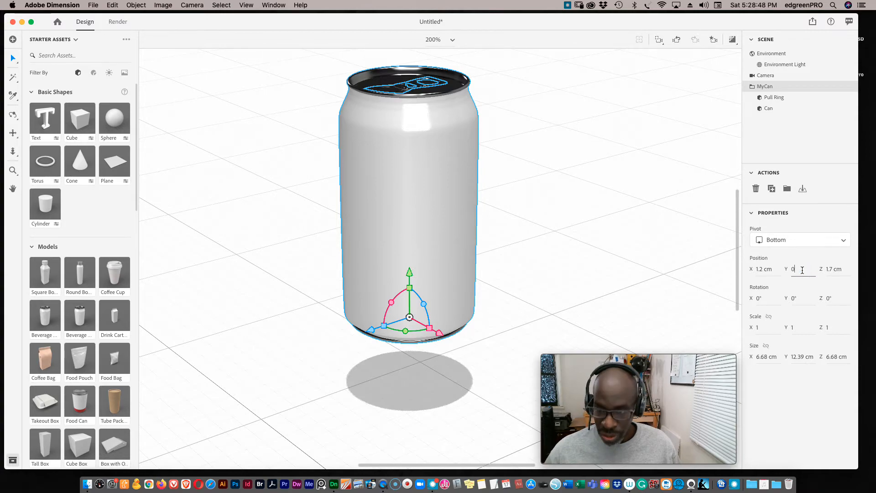
{"action": "key", "text": "Return"}
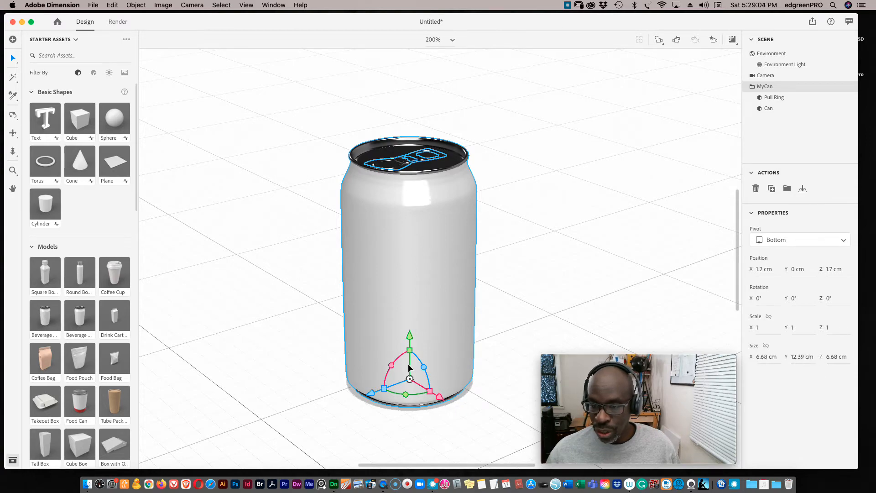
- Stretch MyCan vertically to a Y size of 16 cm and reset its Y scale to 1
{"action": "mouse_move", "coordinate": [409, 351]}
{"action": "left_mouse_down"}
{"action": "mouse_move", "coordinate": [412, 331]}
{"action": "mouse_move", "coordinate": [411, 349]}
{"action": "mouse_move", "coordinate": [412, 341]}
{"action": "left_mouse_up"}
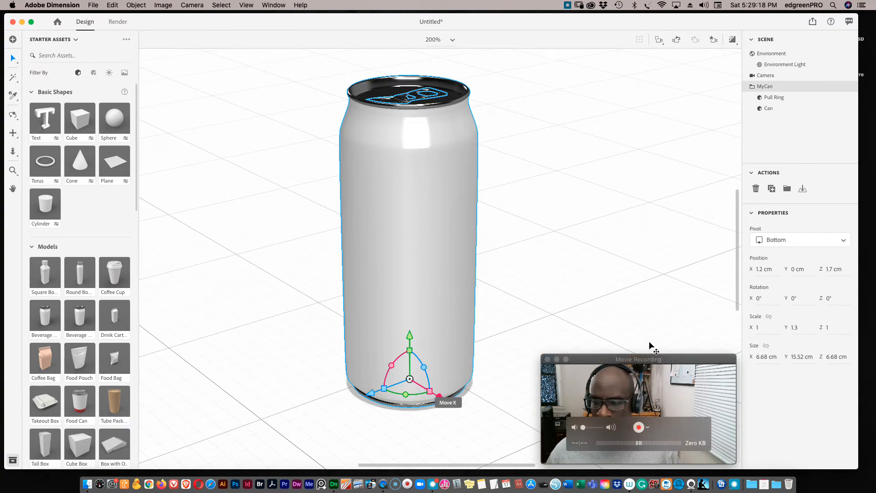
{"action": "left_click", "coordinate": [800, 357]}
{"action": "type", "text": "16"}
{"action": "key", "text": "Return"}
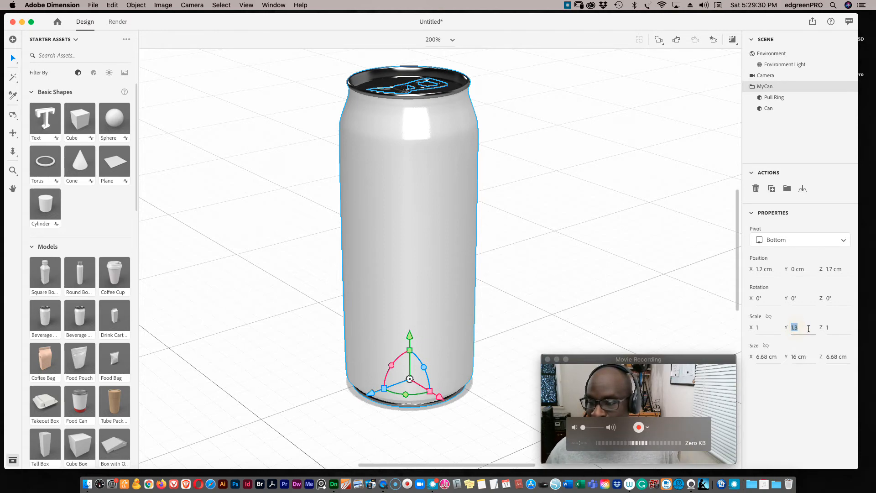
{"action": "type", "text": "1"}
{"action": "key", "text": "Return"}
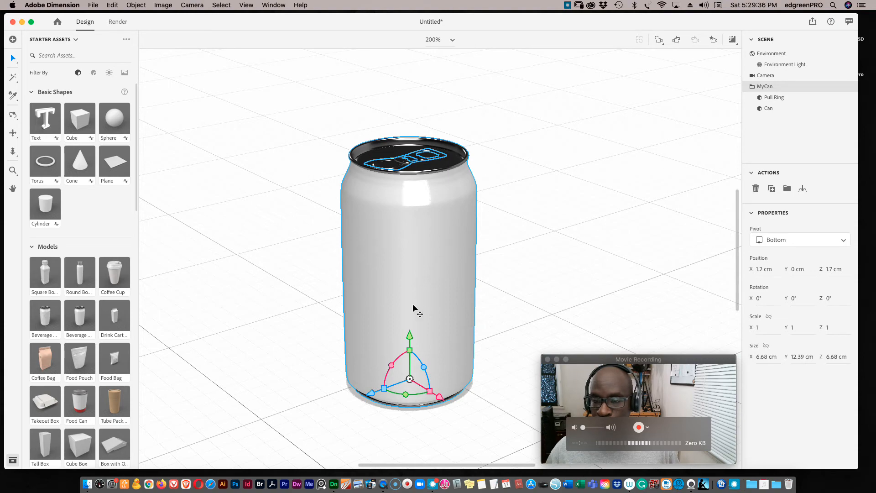
- Switch MyCan's pivot to Top and after that to Center
{"action": "left_click", "coordinate": [841, 242]}
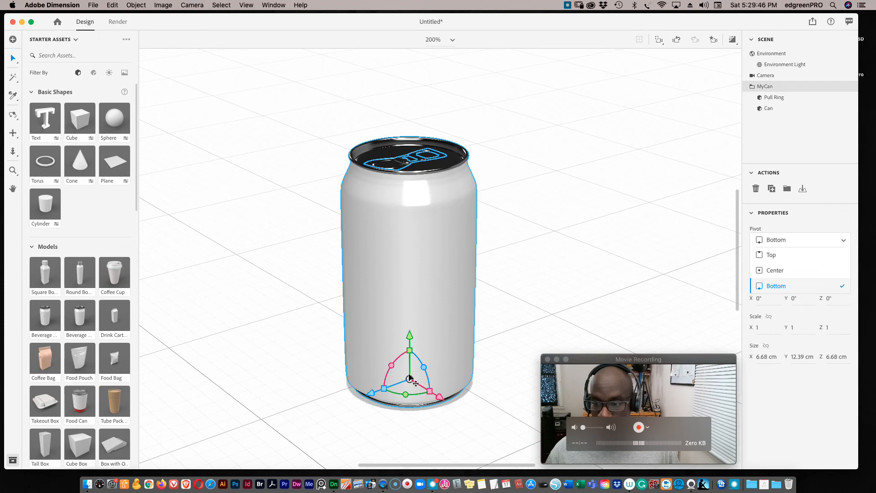
{"action": "left_click", "coordinate": [772, 256]}
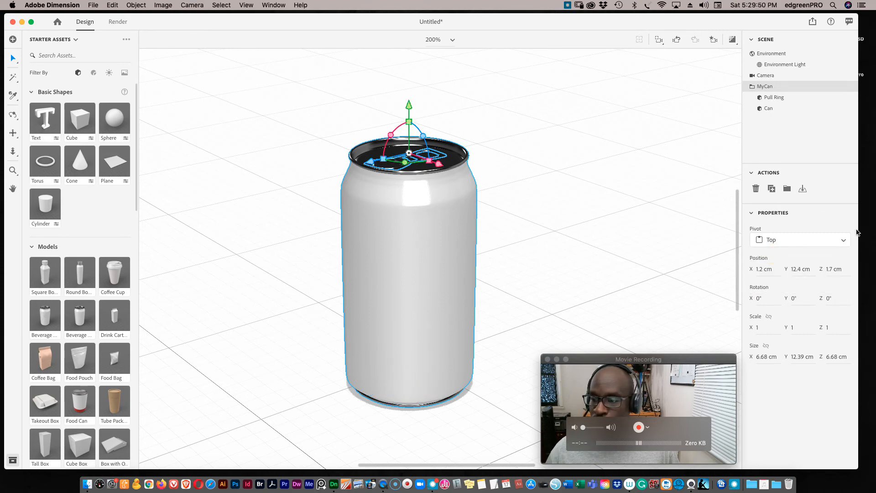
{"action": "left_click", "coordinate": [842, 241]}
{"action": "left_click", "coordinate": [781, 272]}
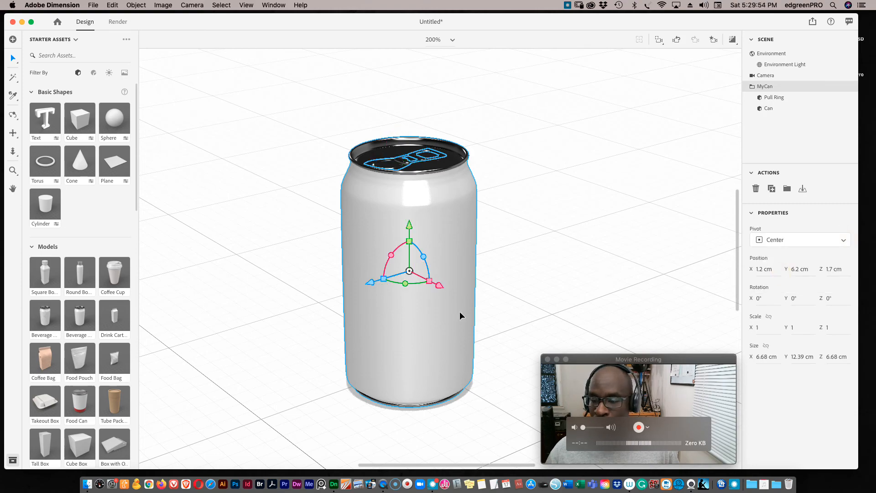
- Move MyCan freehand to about X 0.9, Y 6.3, Z 0.4 cm and rotate it about 2° around the X axis
{"action": "left_click_drag", "start_coordinate": [440, 286], "coordinate": [480, 307]}
{"action": "left_click_drag", "start_coordinate": [410, 309], "coordinate": [453, 271]}
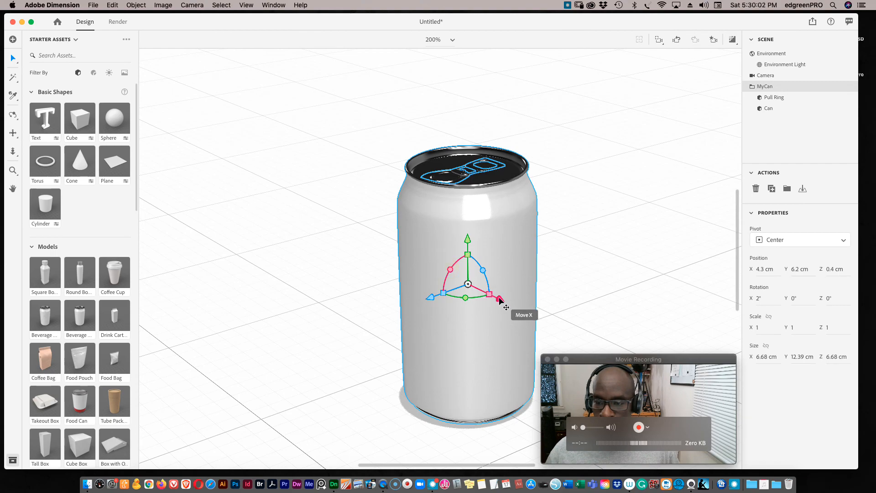
{"action": "left_click_drag", "start_coordinate": [499, 302], "coordinate": [457, 275]}
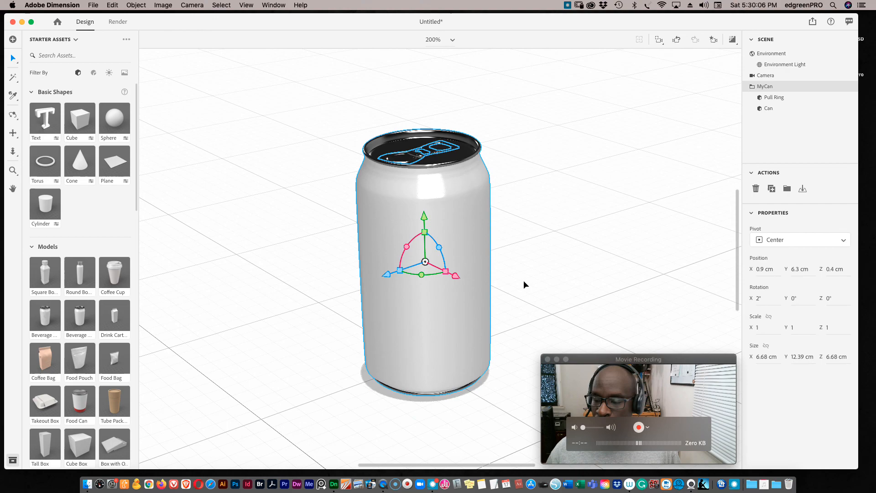